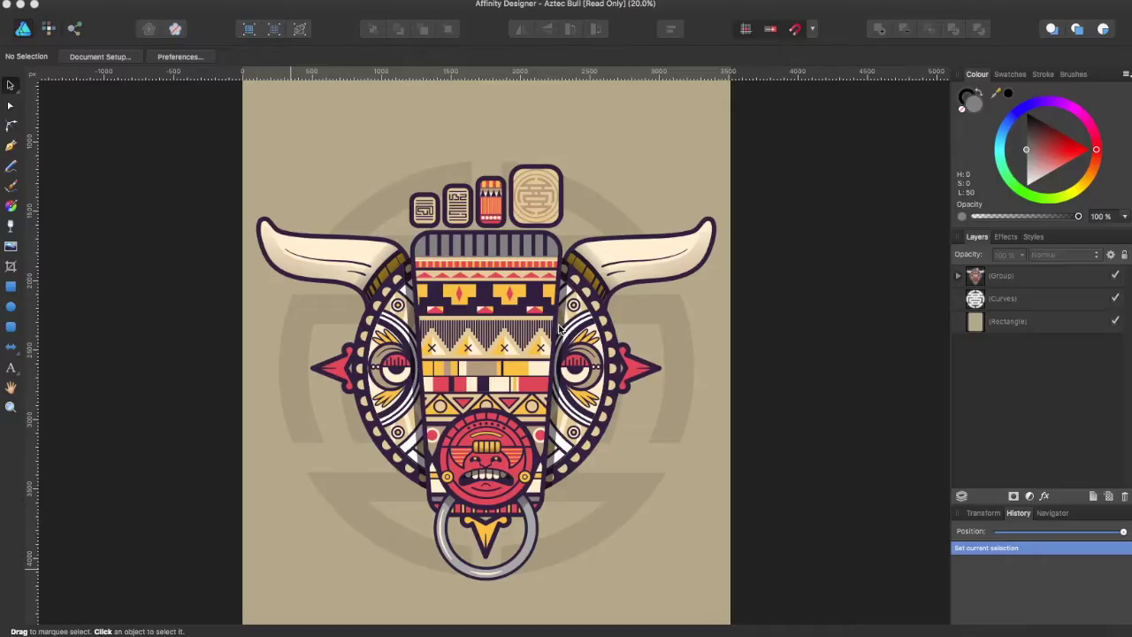
Select the bull group, try a small move and a rotation, and undo both.
scroll(562, 278, down, 2)
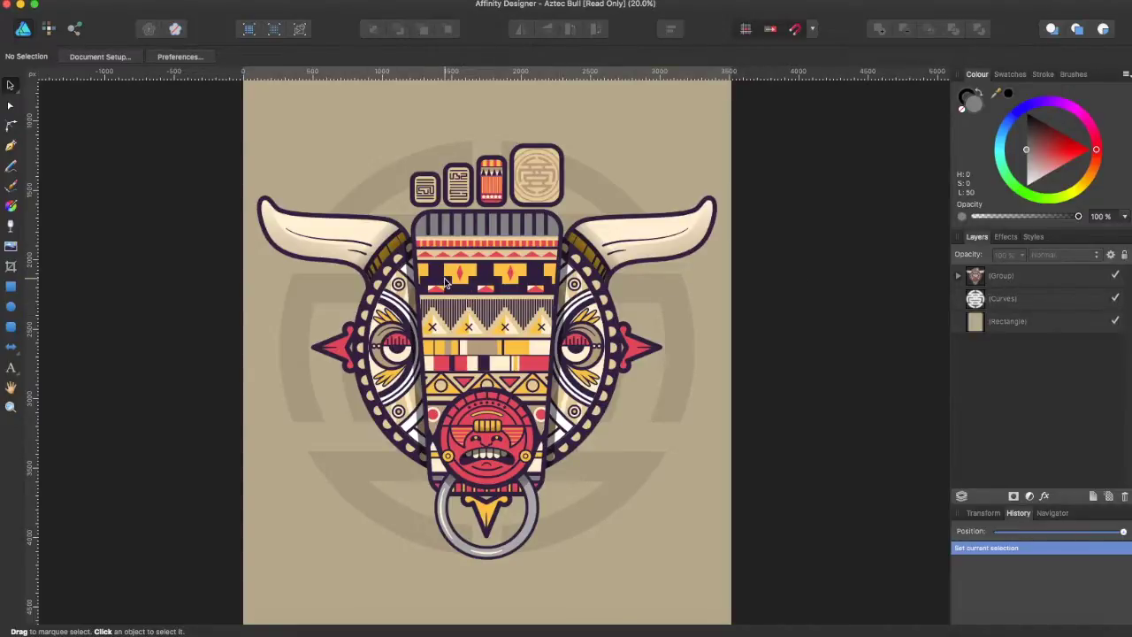
click(1002, 277)
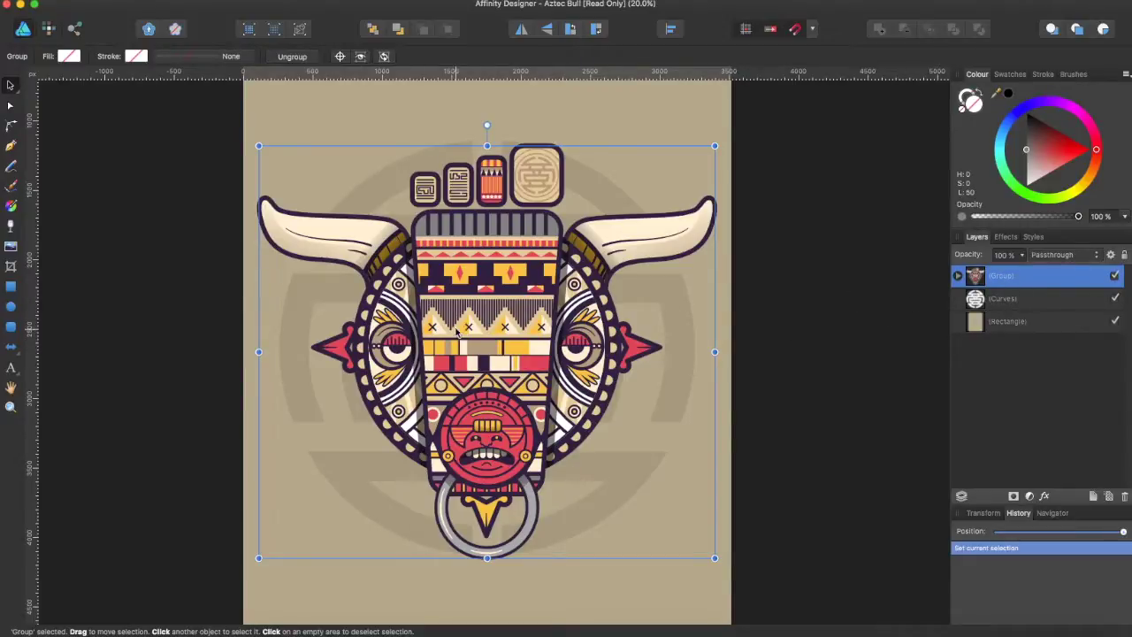
mouse_move(470, 329)
mouse_down()
mouse_move(486, 324)
mouse_move(471, 334)
mouse_up()
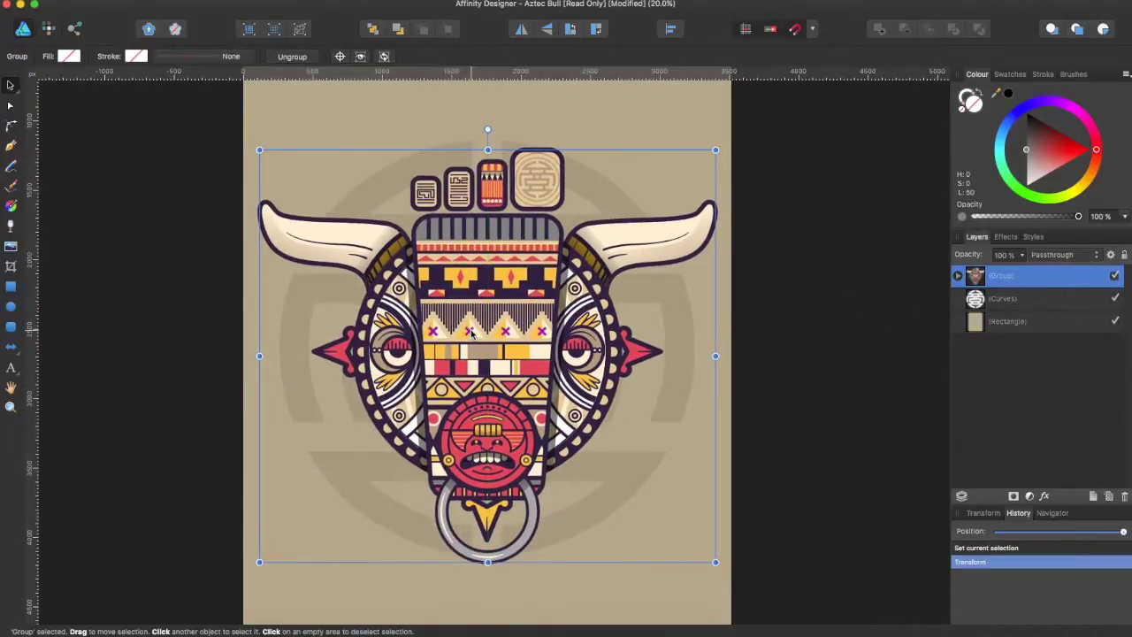
key(super+z)
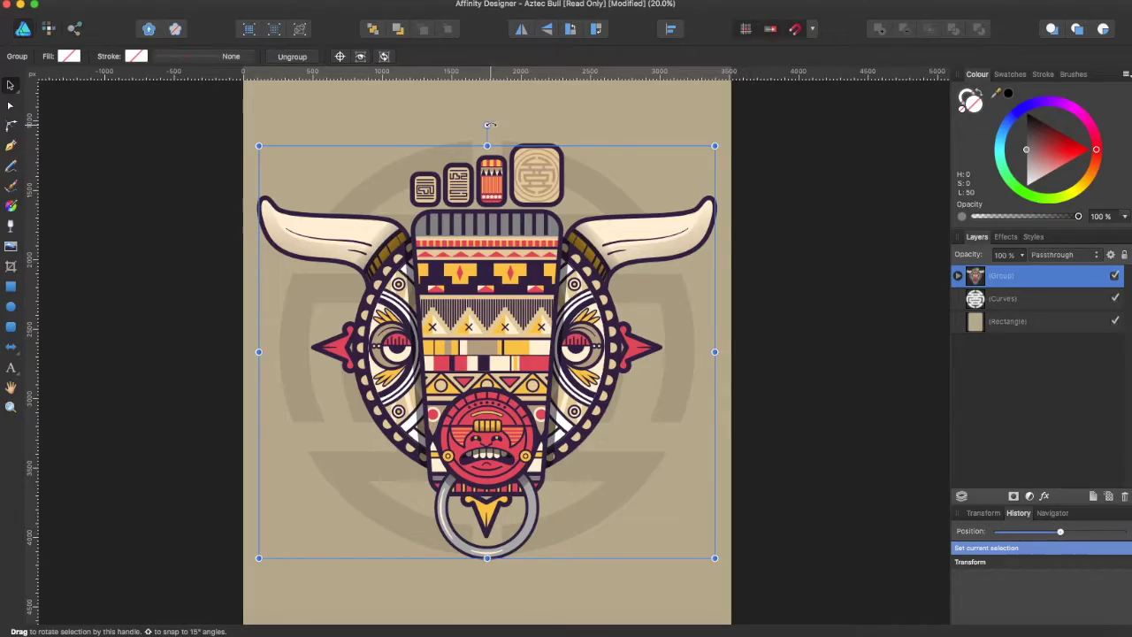
drag(489, 125, 489, 155)
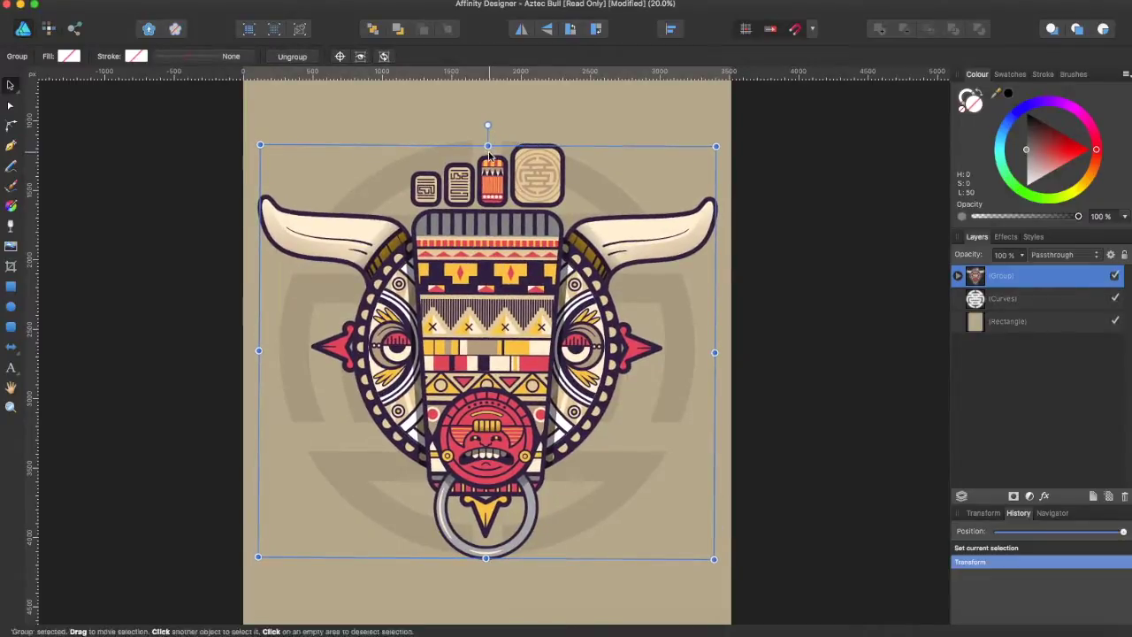
key(super+z)
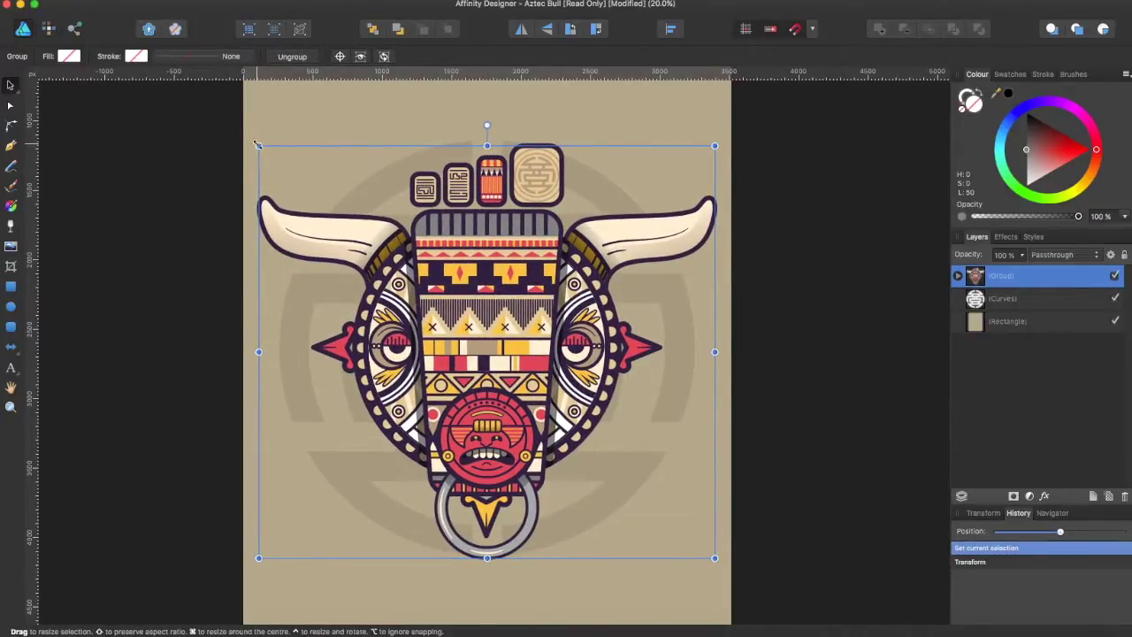
scroll(263, 132, down, 3)
scroll(248, 120, left, 1)
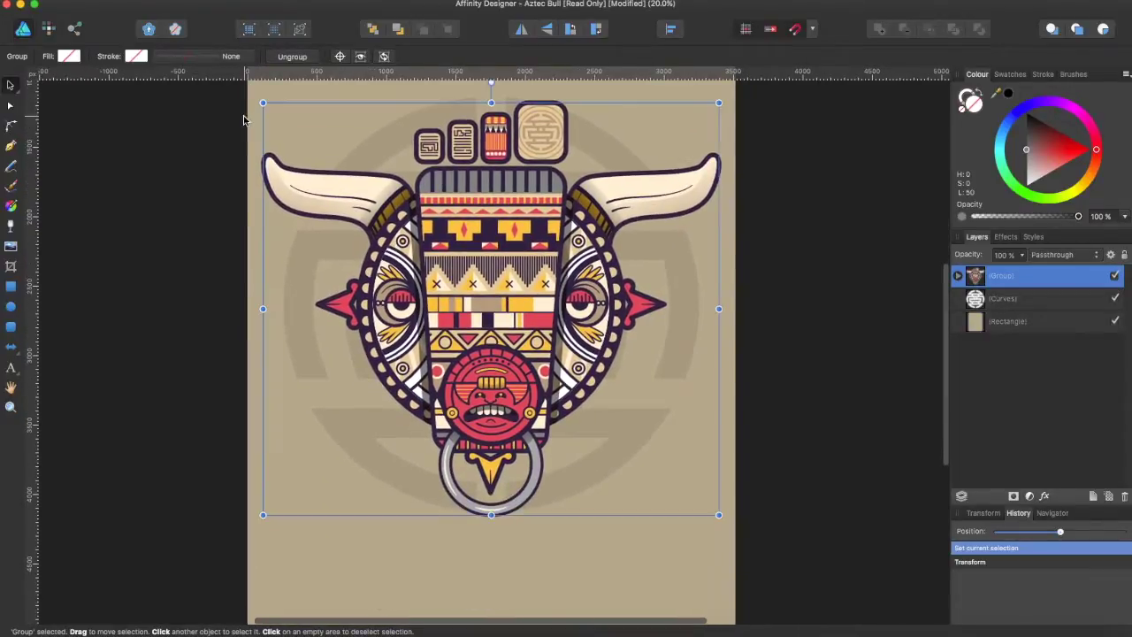
Zoom out to the whole page and turn on Show Rotation Centre for the bull group.
key(super+minus)
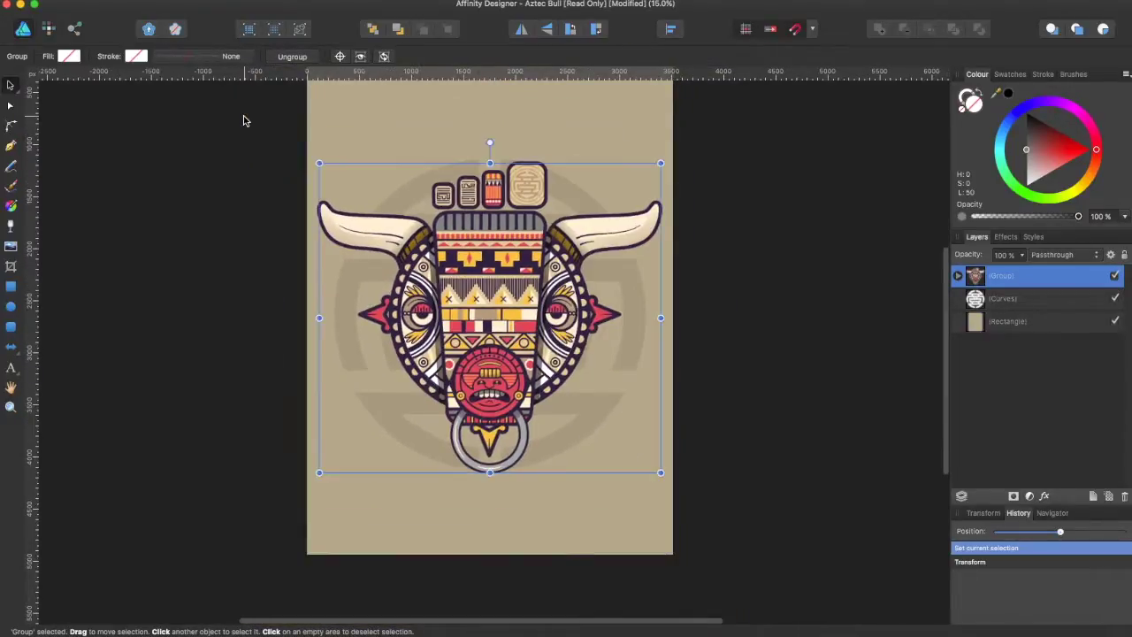
click(342, 57)
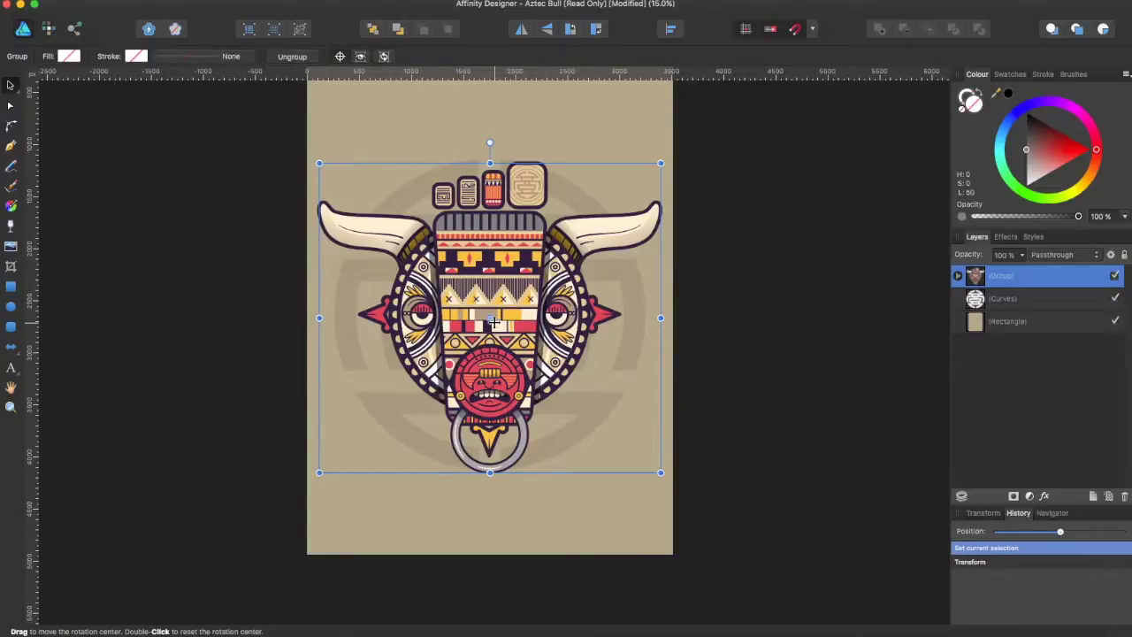
scroll(496, 323, up, 5)
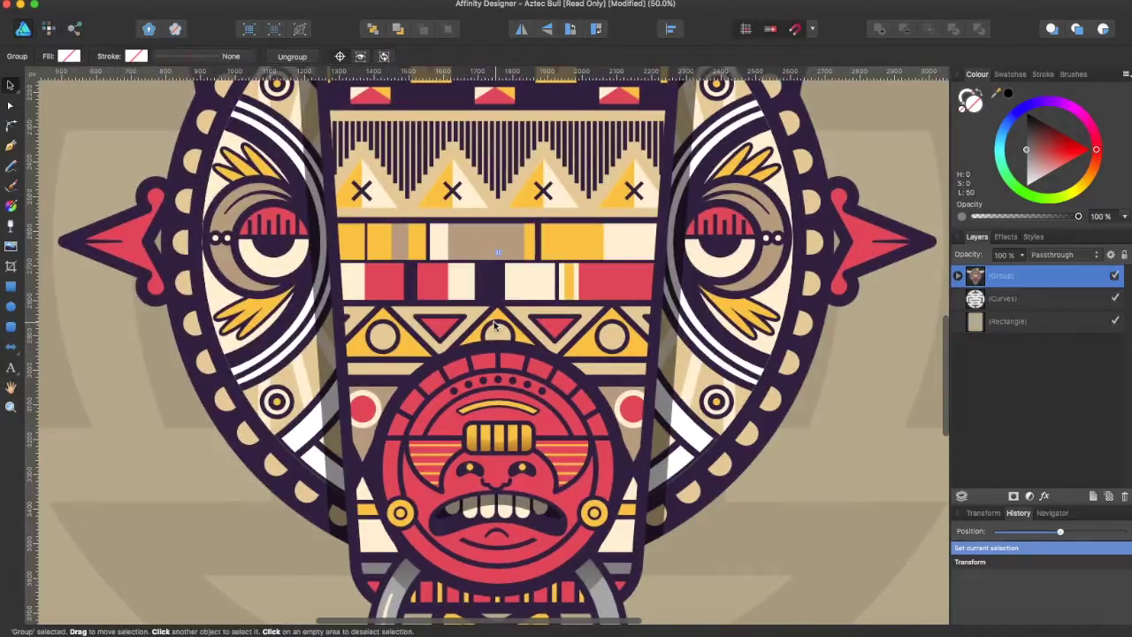
scroll(496, 256, down, 3)
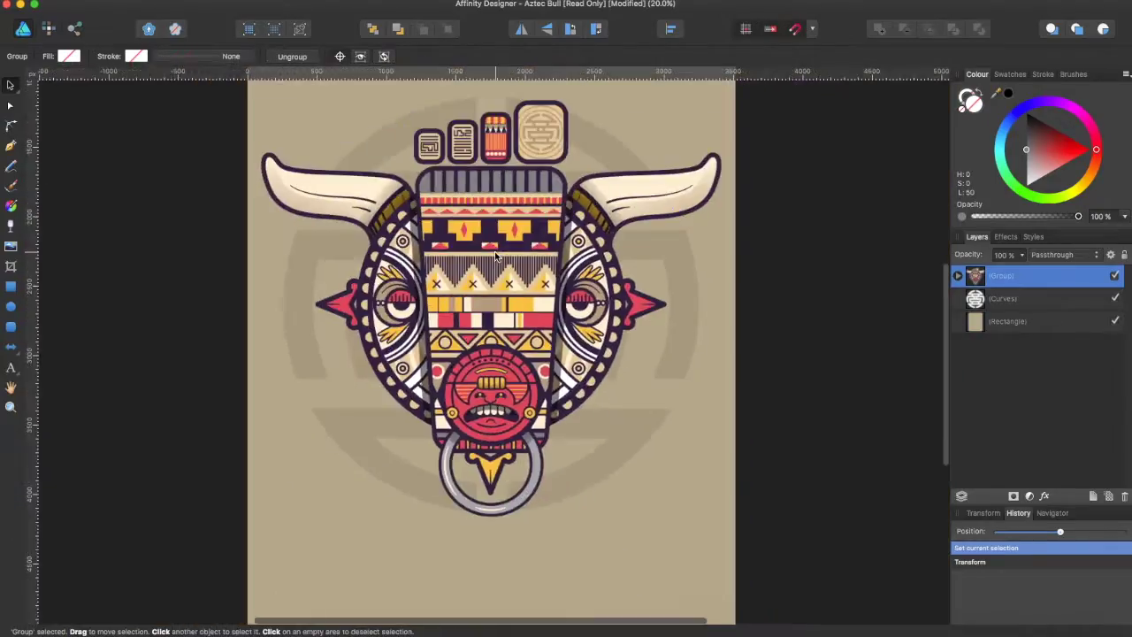
scroll(495, 256, down, 1)
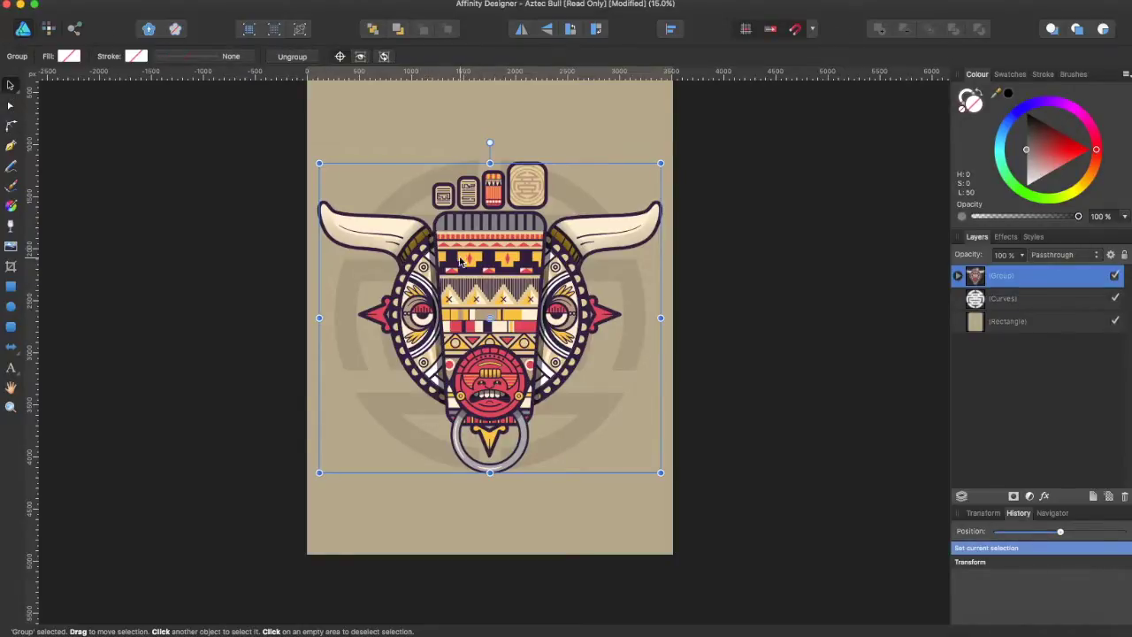
Test-rotate the group around pivots at its top-left corner, the page's bottom-left, and the bull's right side.
drag(488, 312, 319, 165)
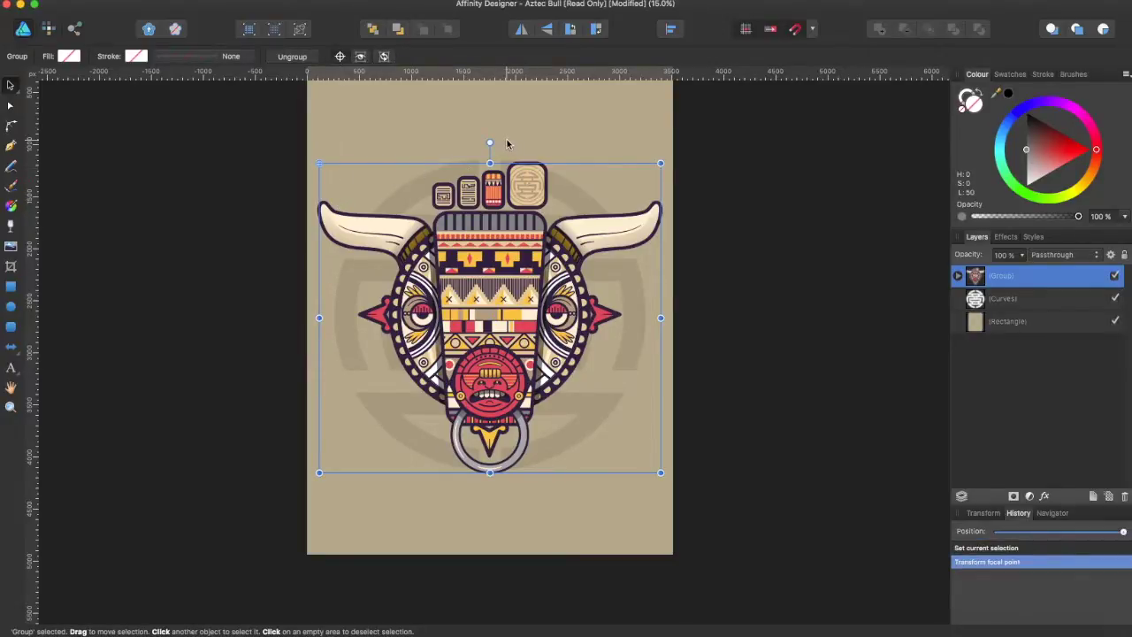
drag(490, 142, 547, 136)
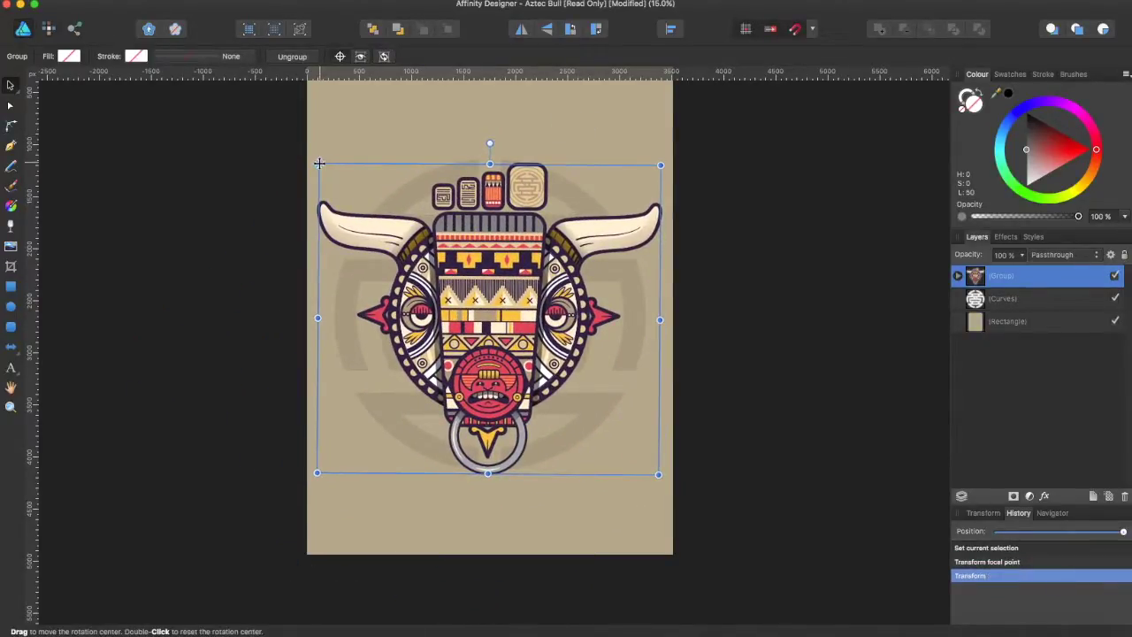
drag(318, 165, 307, 555)
mouse_move(489, 144)
mouse_down()
mouse_move(551, 177)
mouse_move(354, 107)
mouse_move(366, 121)
mouse_move(491, 142)
mouse_up()
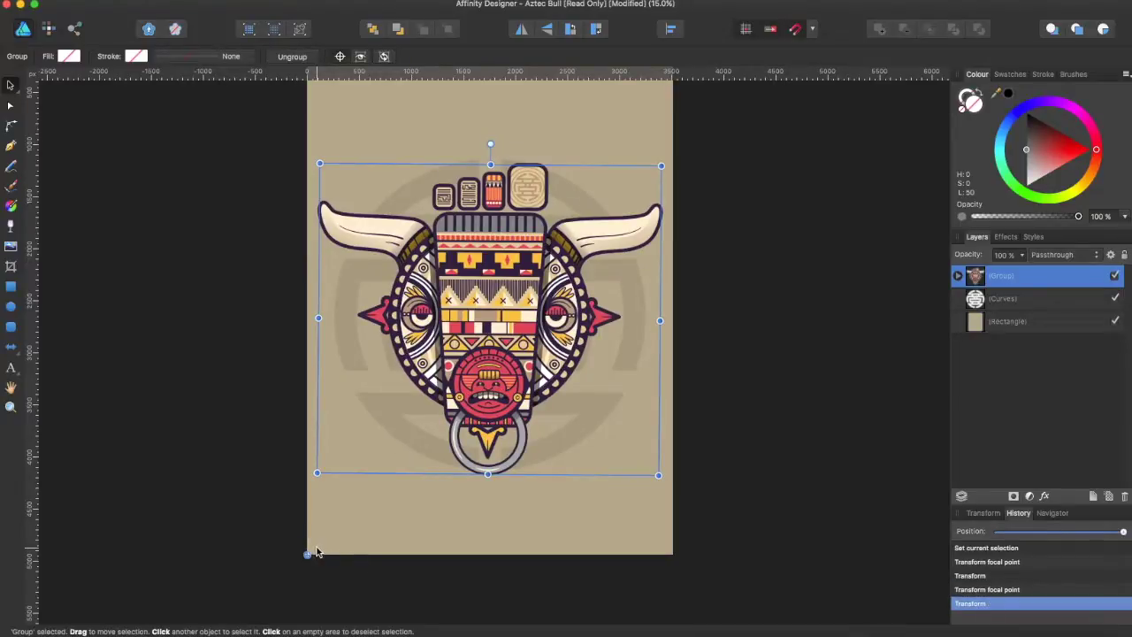
mouse_move(305, 552)
mouse_down()
mouse_move(377, 501)
mouse_move(402, 463)
mouse_move(404, 480)
mouse_move(619, 316)
mouse_up()
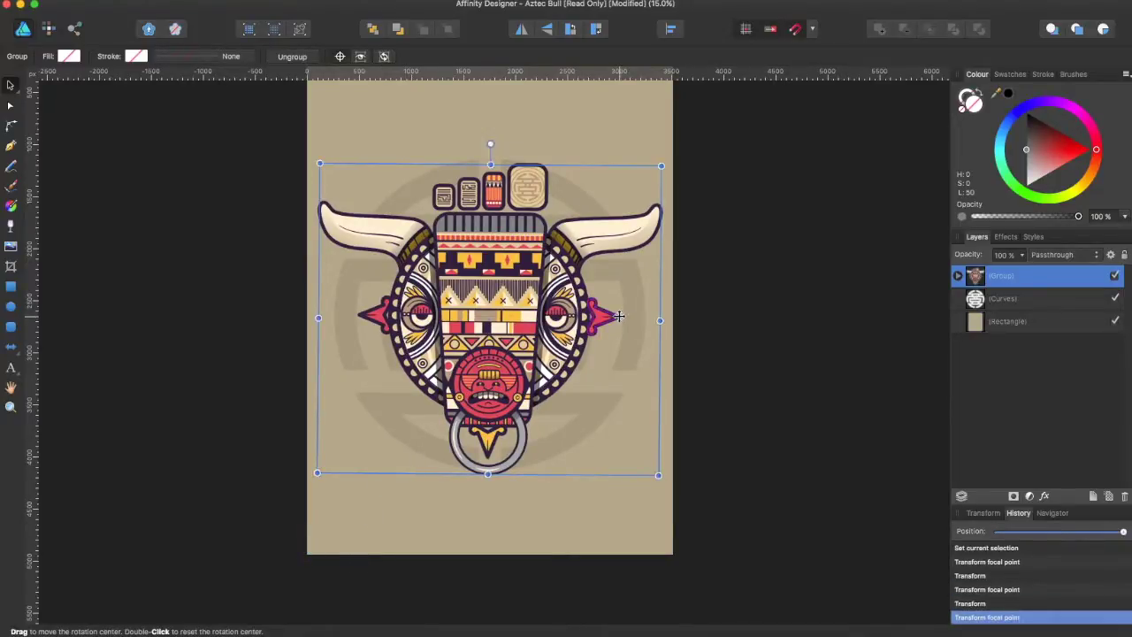
mouse_move(492, 144)
mouse_down()
mouse_move(502, 124)
mouse_move(646, 106)
mouse_move(506, 179)
mouse_move(490, 145)
mouse_up()
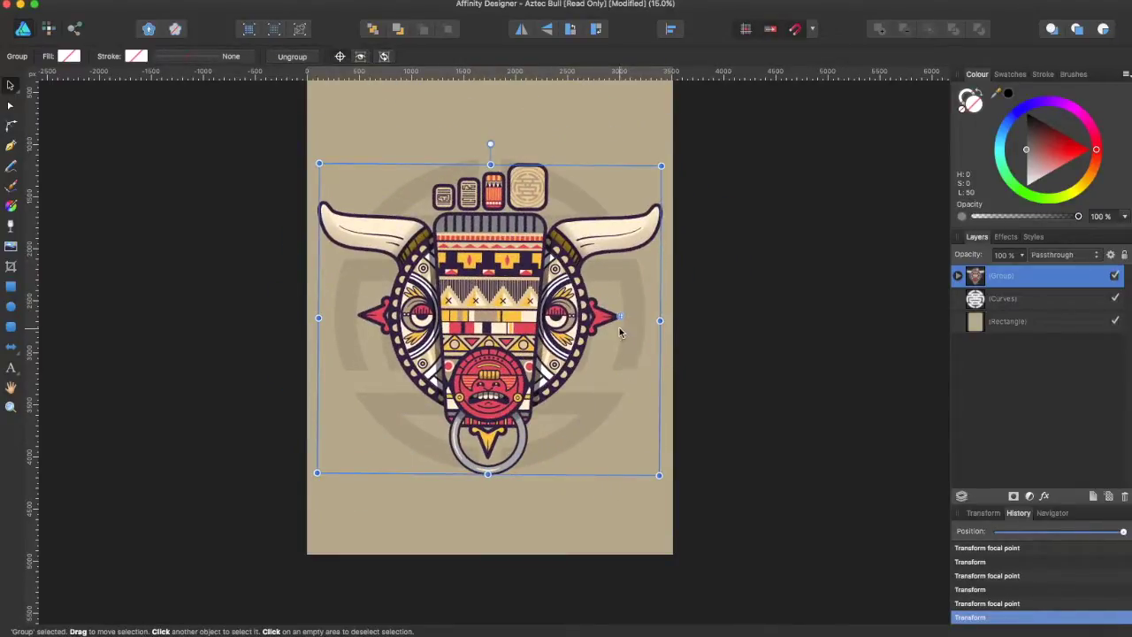
Pivot on the bull's left eye, then below the group, tilting about 11.6° before returning upright.
mouse_move(619, 316)
mouse_down()
mouse_move(616, 352)
mouse_move(538, 320)
mouse_move(491, 336)
mouse_up()
drag(368, 318, 421, 314)
mouse_move(494, 144)
mouse_down()
mouse_move(491, 133)
mouse_move(429, 114)
mouse_move(619, 217)
mouse_move(451, 110)
mouse_move(495, 124)
mouse_move(484, 142)
mouse_up()
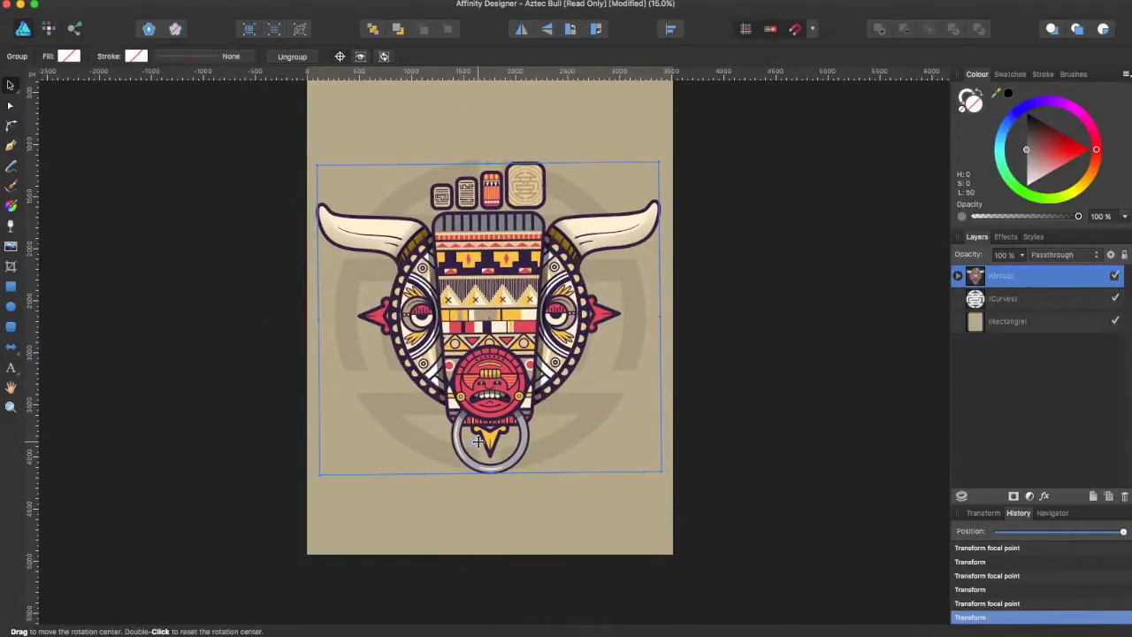
drag(542, 507, 537, 504)
drag(482, 146, 586, 192)
drag(509, 166, 525, 163)
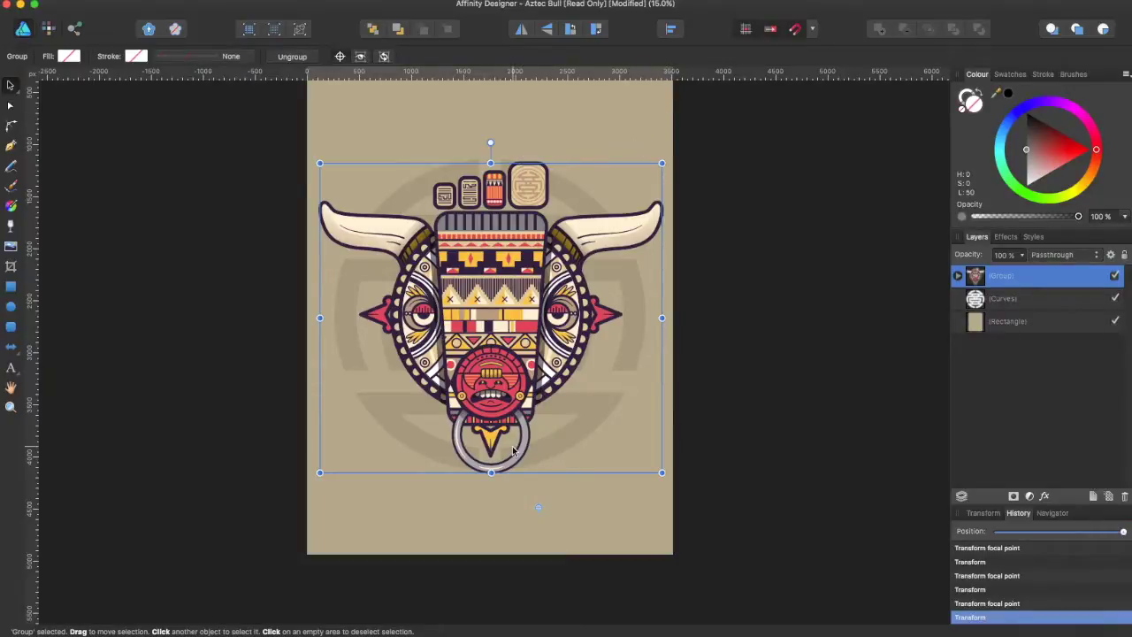
click(794, 32)
Snap the rotation centre to the group's left-edge midpoint and review the snapping options.
mouse_move(536, 508)
mouse_down()
mouse_move(528, 513)
mouse_move(486, 464)
mouse_move(487, 305)
mouse_move(495, 317)
mouse_up()
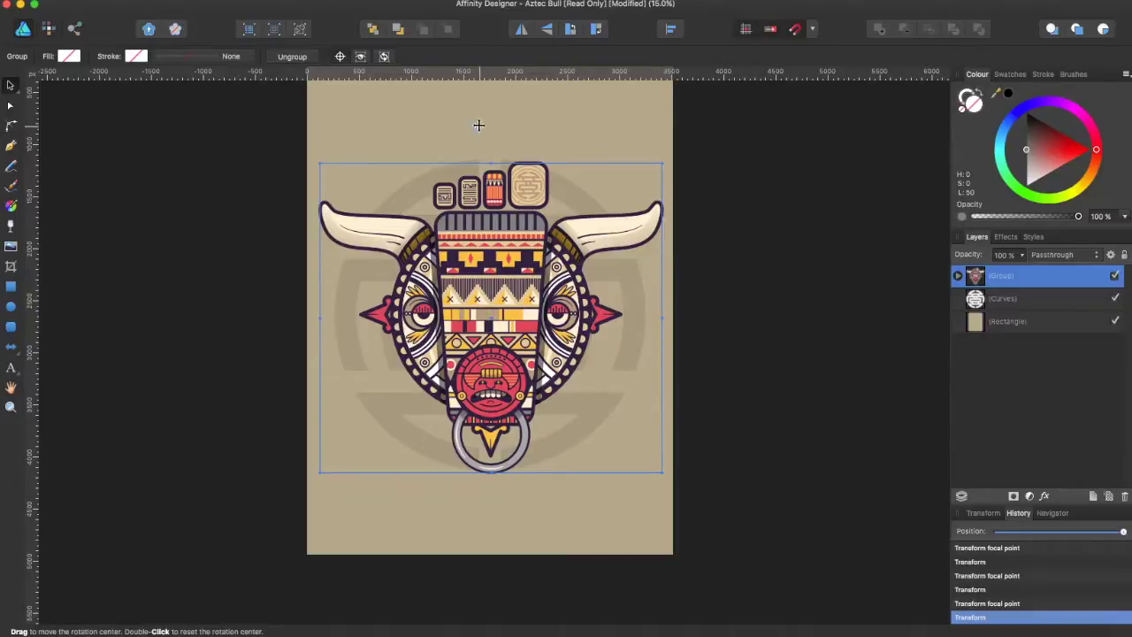
drag(379, 168, 328, 308)
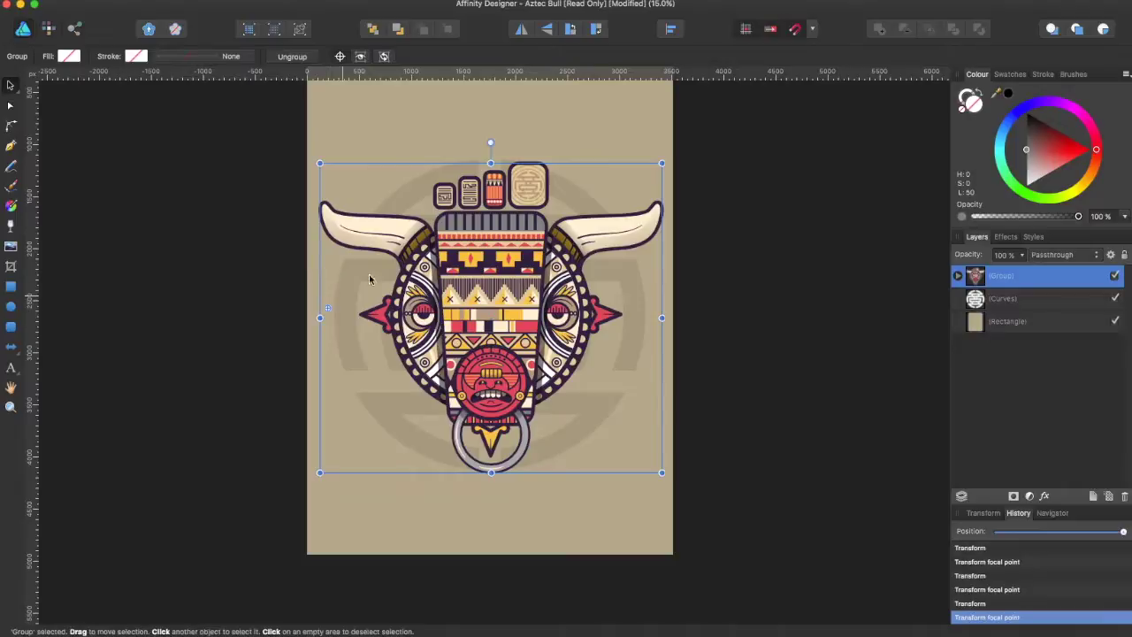
click(811, 29)
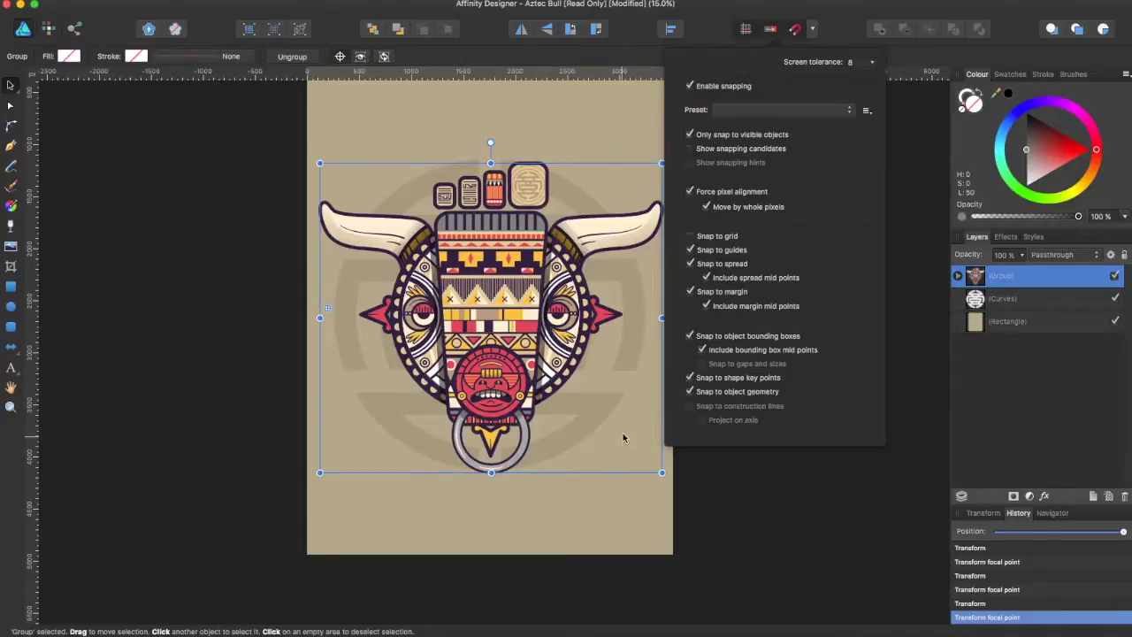
click(652, 450)
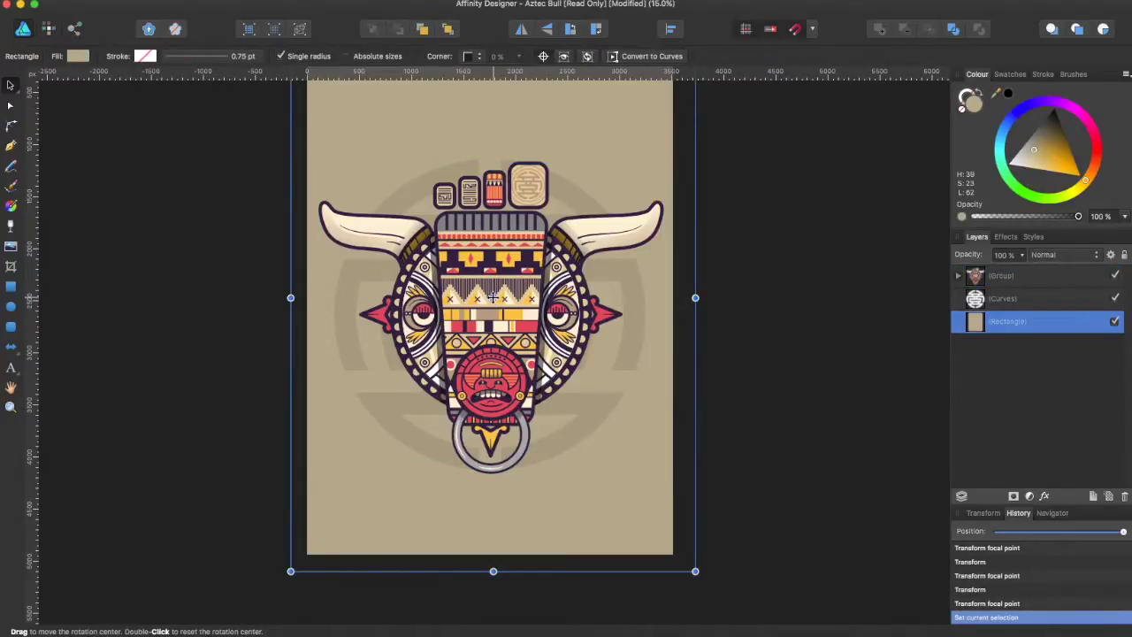
Move the background rectangle's rotation centre toward the left horn and try rotating it.
drag(497, 300, 363, 310)
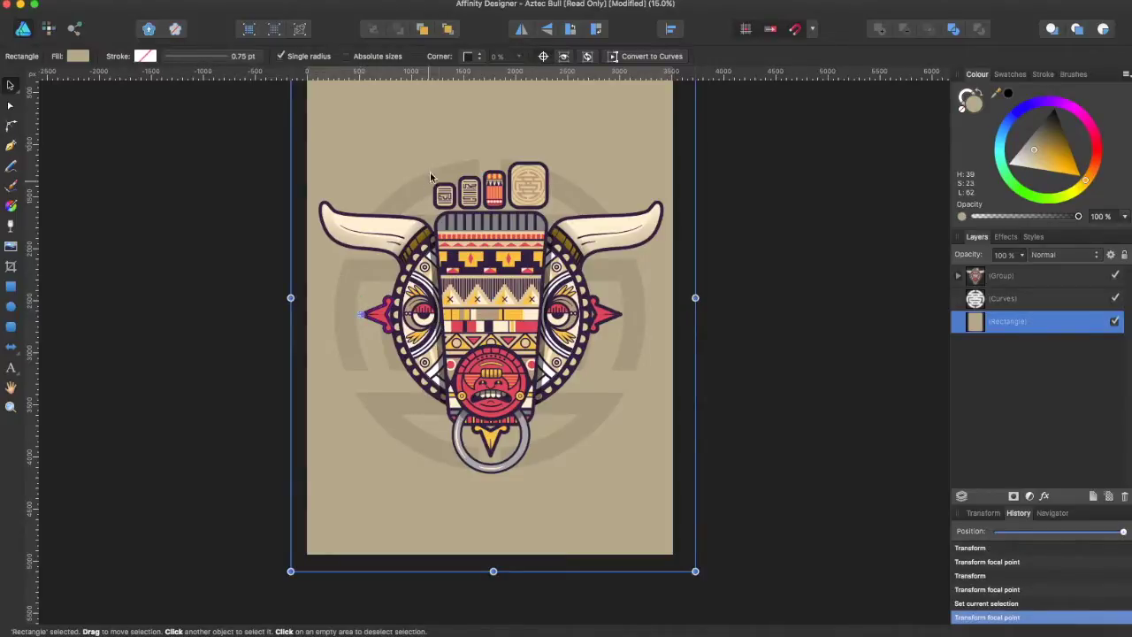
scroll(450, 151, up, 3)
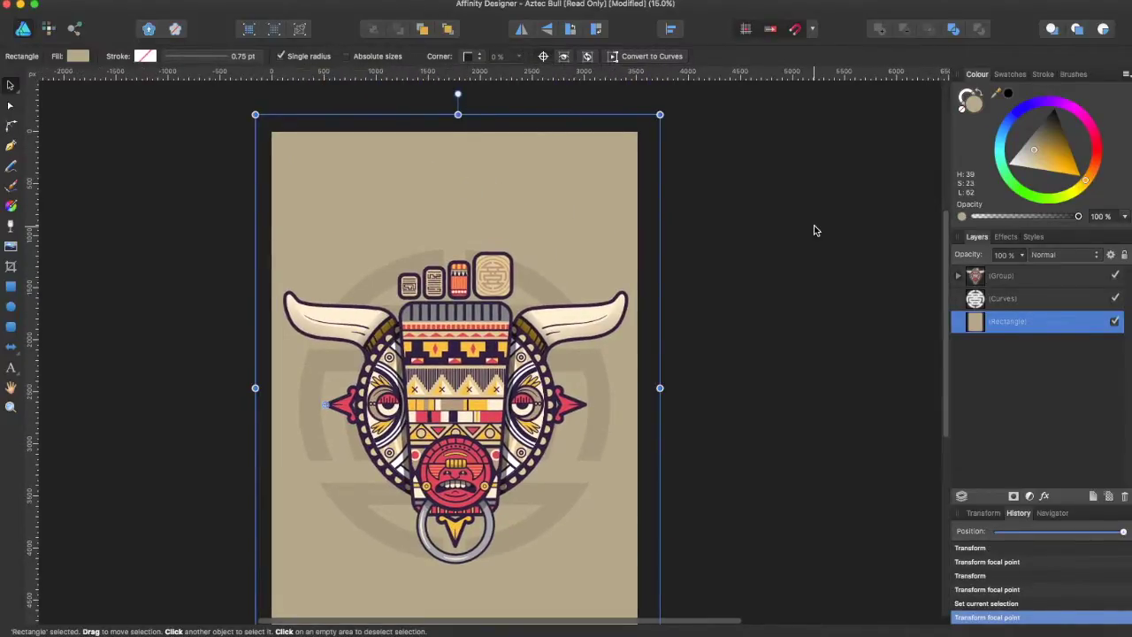
mouse_move(457, 94)
mouse_down()
mouse_move(425, 95)
mouse_move(538, 99)
mouse_move(458, 94)
mouse_up()
Reselect the bull group, reset its rotation centre, and tilt it about 1.7°.
click(1029, 277)
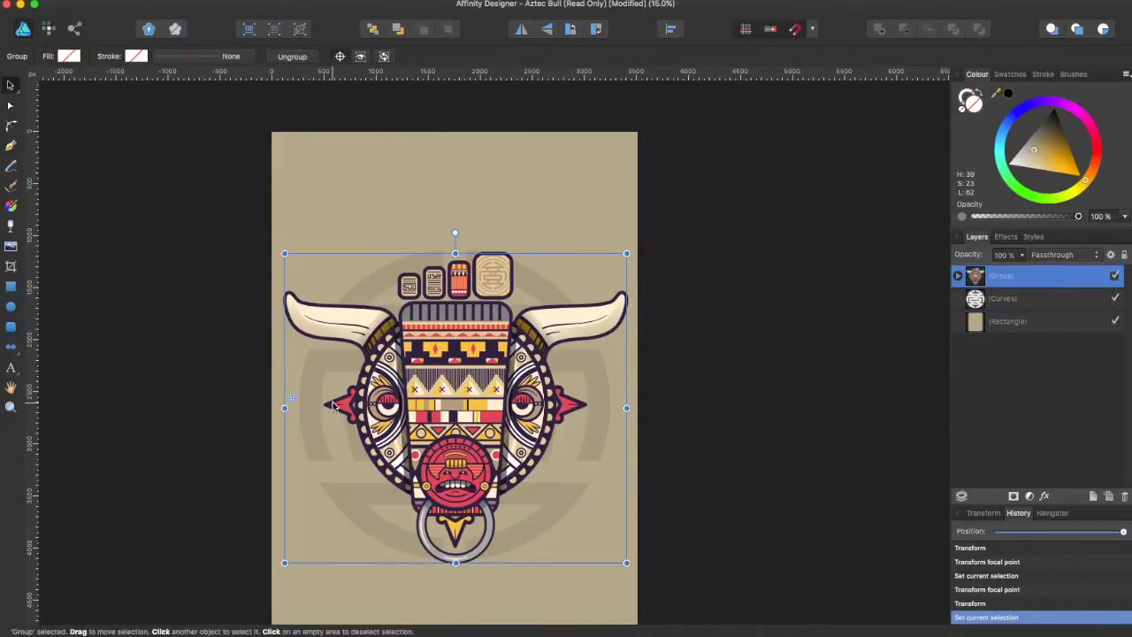
double_click(286, 410)
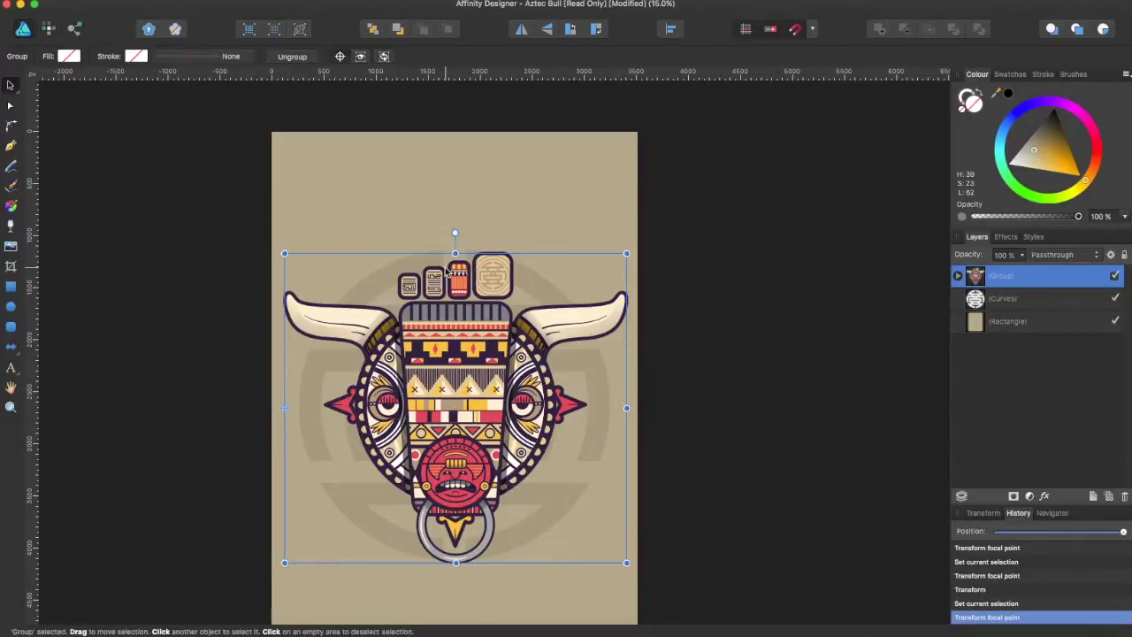
scroll(455, 245, right, 1)
drag(450, 235, 451, 209)
scroll(477, 421, down, 3)
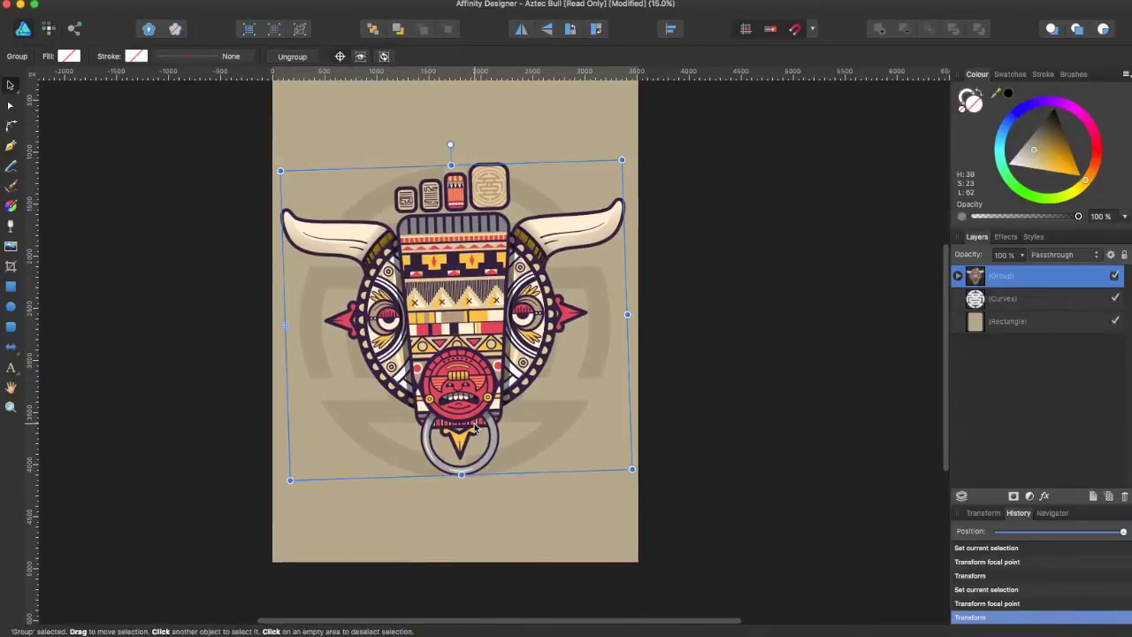